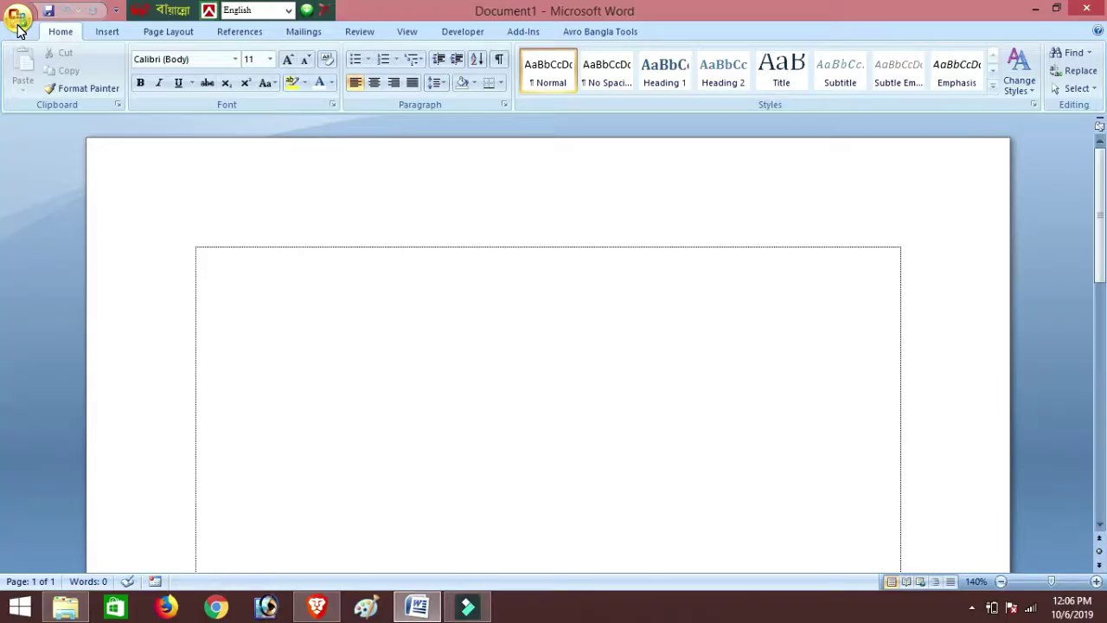
Step: Glance at the Office file menu, dismiss it, then bring up the Page Layout commands
{"action": "left_click", "coordinate": [19, 26]}
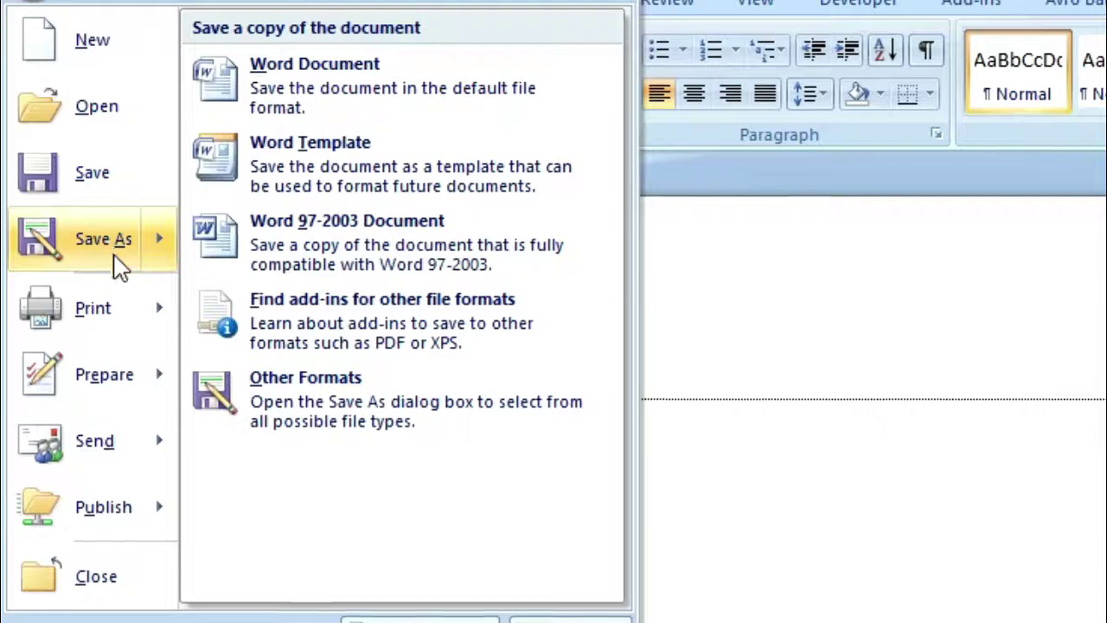
{"action": "mouse_move", "coordinate": [113, 301]}
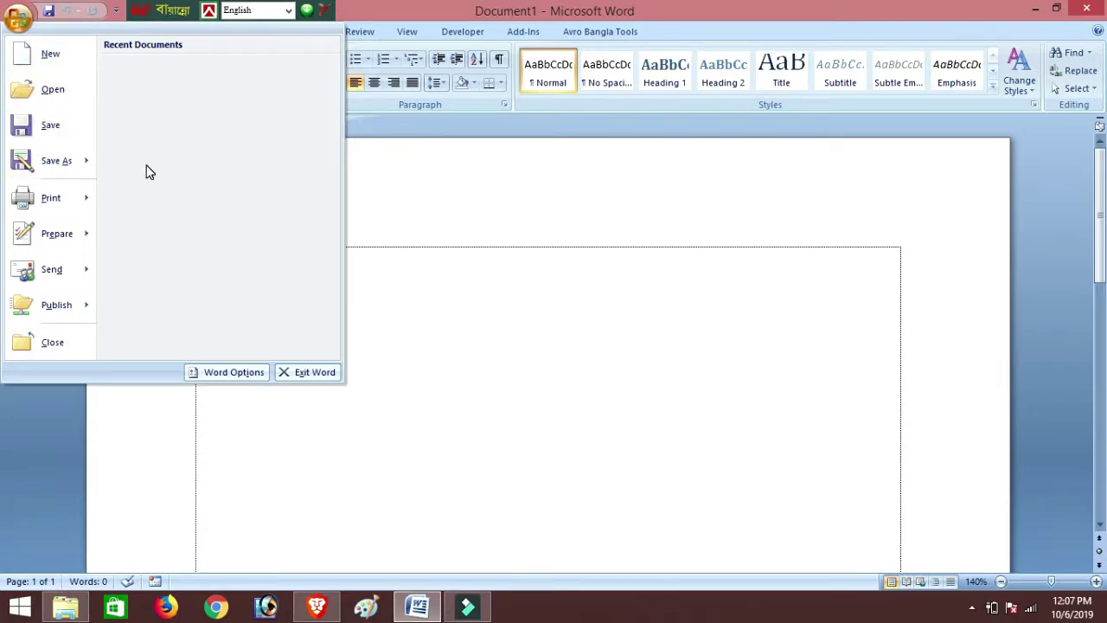
{"action": "left_click", "coordinate": [440, 255]}
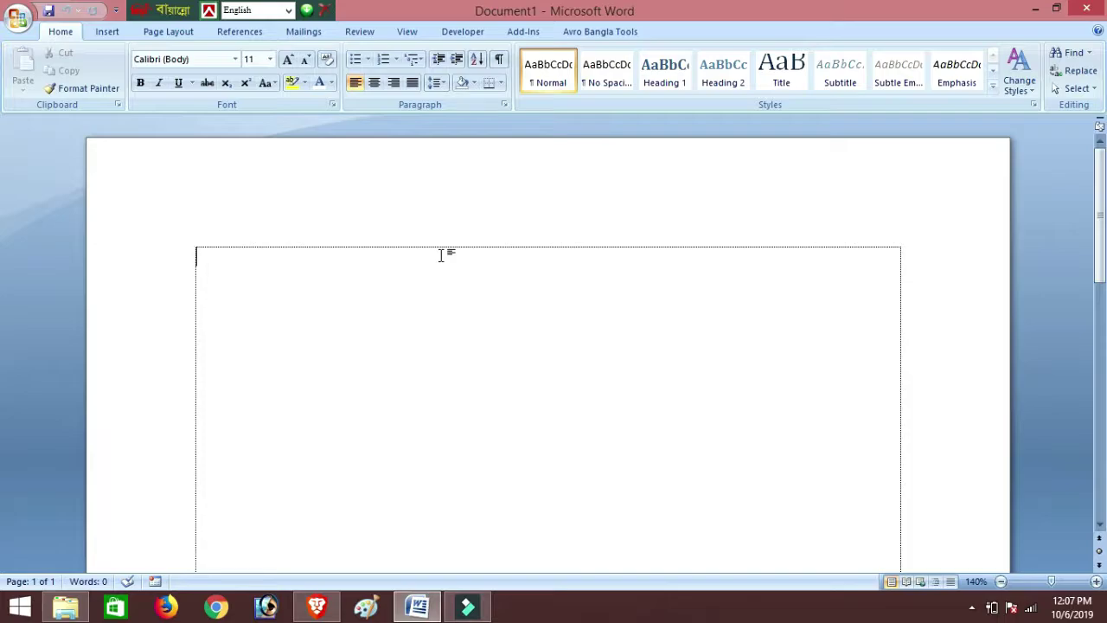
{"action": "left_click", "coordinate": [107, 31]}
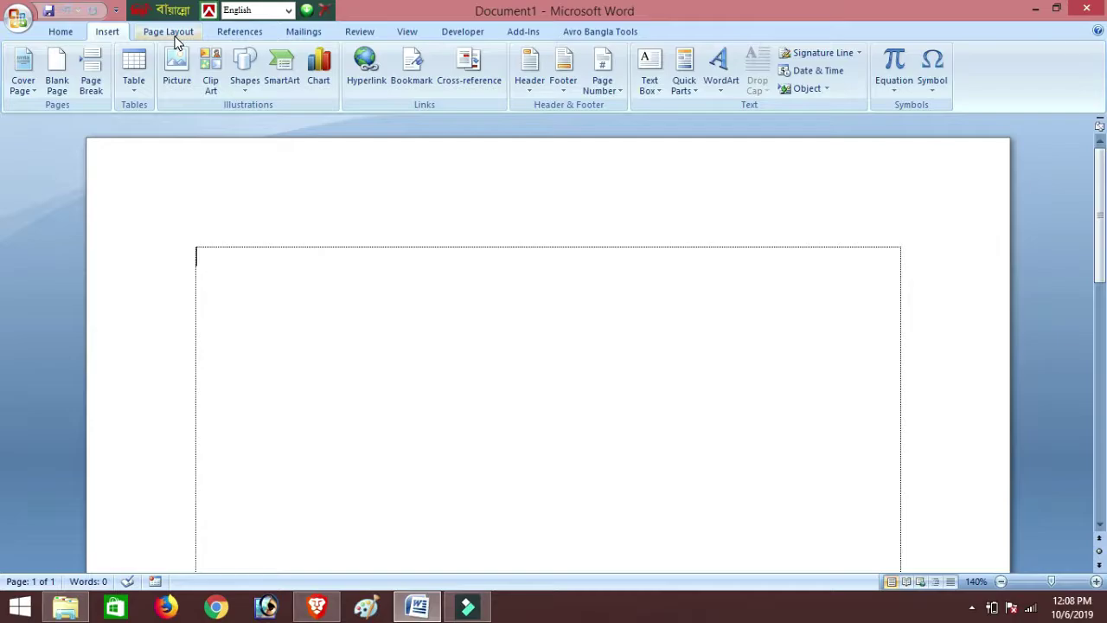
{"action": "left_click", "coordinate": [168, 32]}
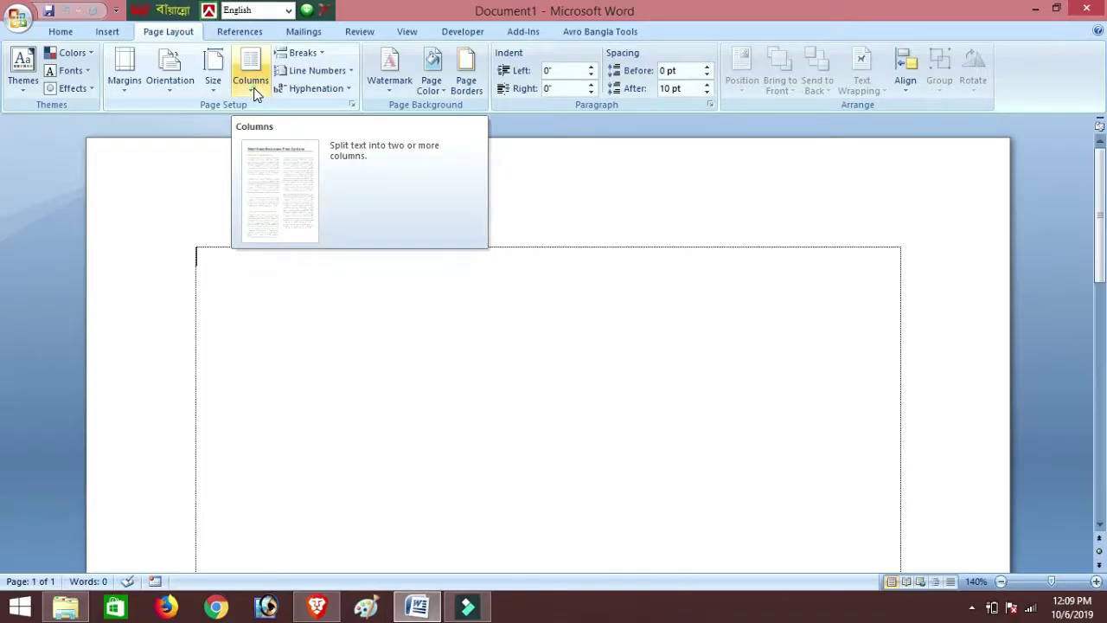
{"action": "left_click", "coordinate": [253, 89]}
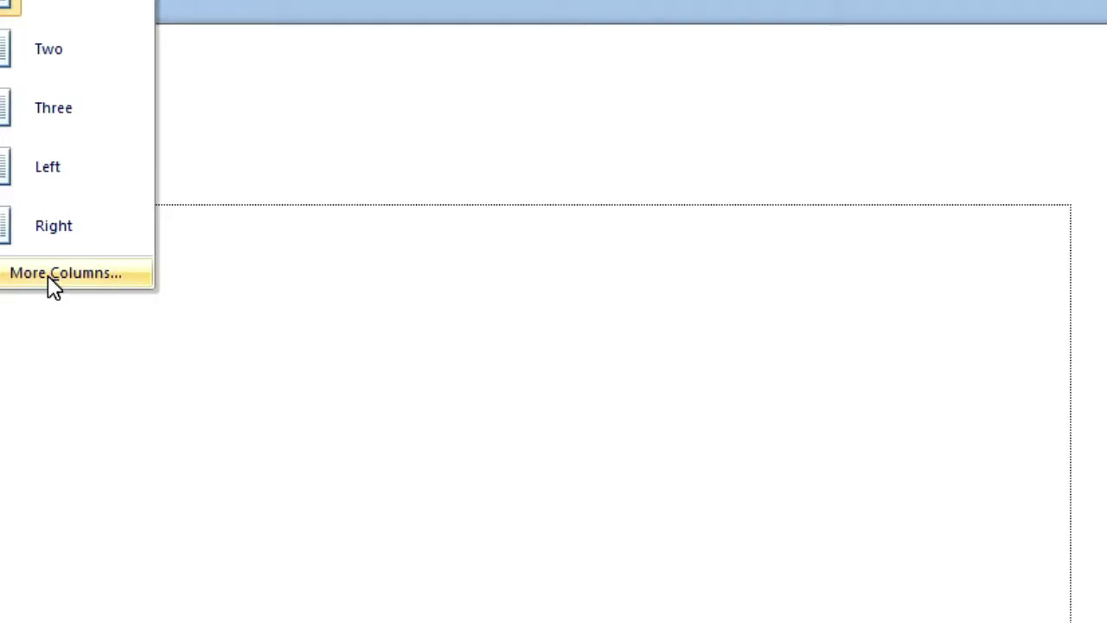
{"action": "left_click", "coordinate": [53, 274]}
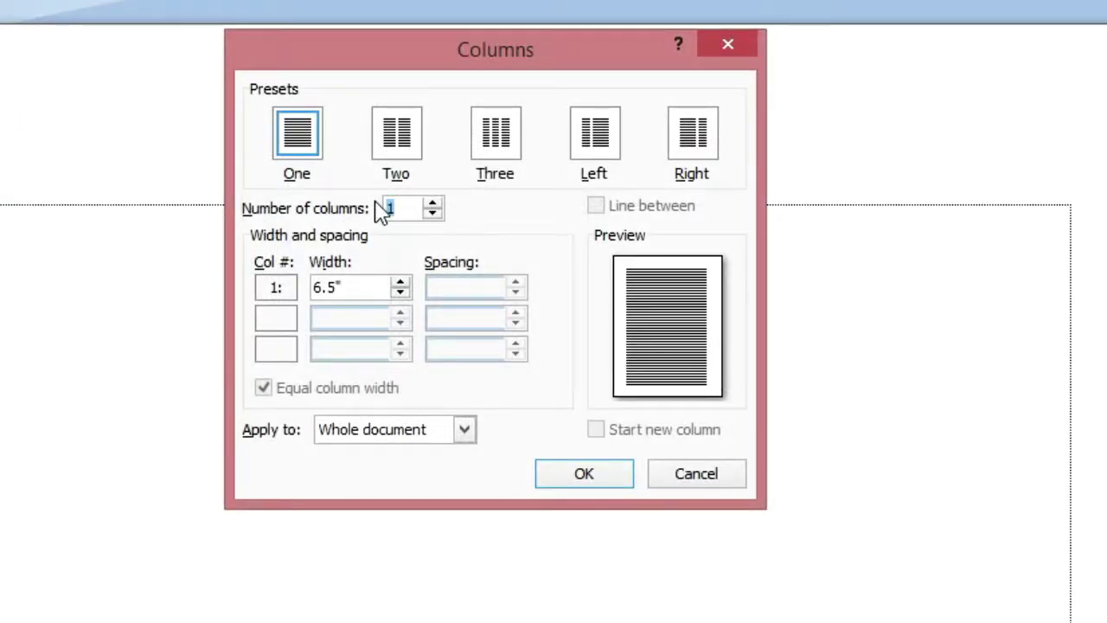
{"action": "mouse_move", "coordinate": [528, 54]}
{"action": "left_mouse_down"}
{"action": "mouse_move", "coordinate": [378, 50]}
{"action": "mouse_move", "coordinate": [372, 37]}
{"action": "left_mouse_up"}
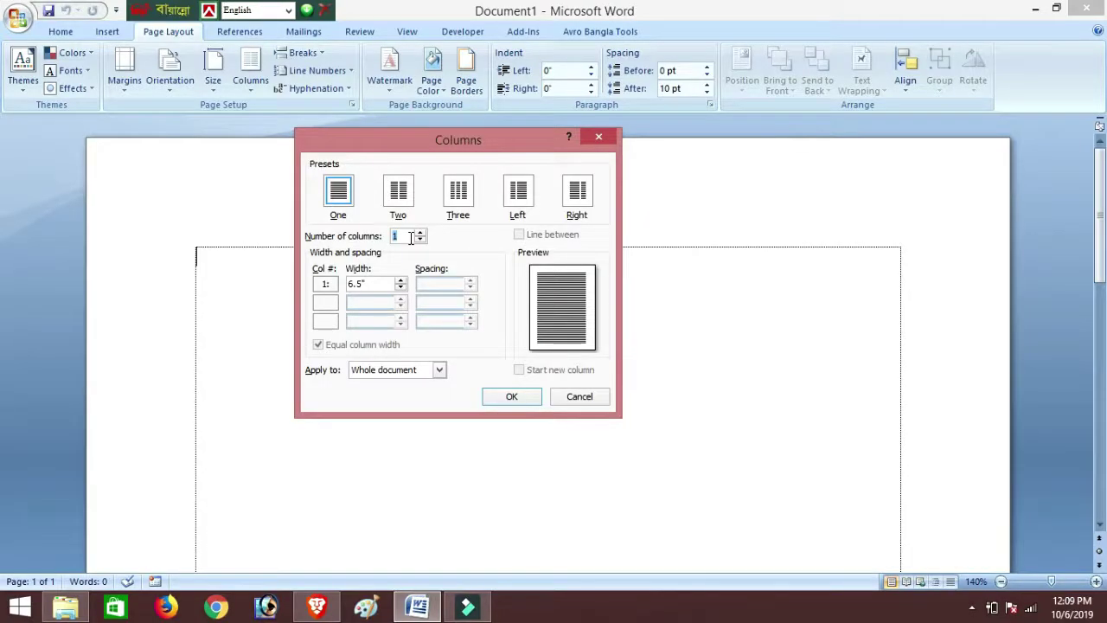
{"action": "left_click", "coordinate": [593, 399]}
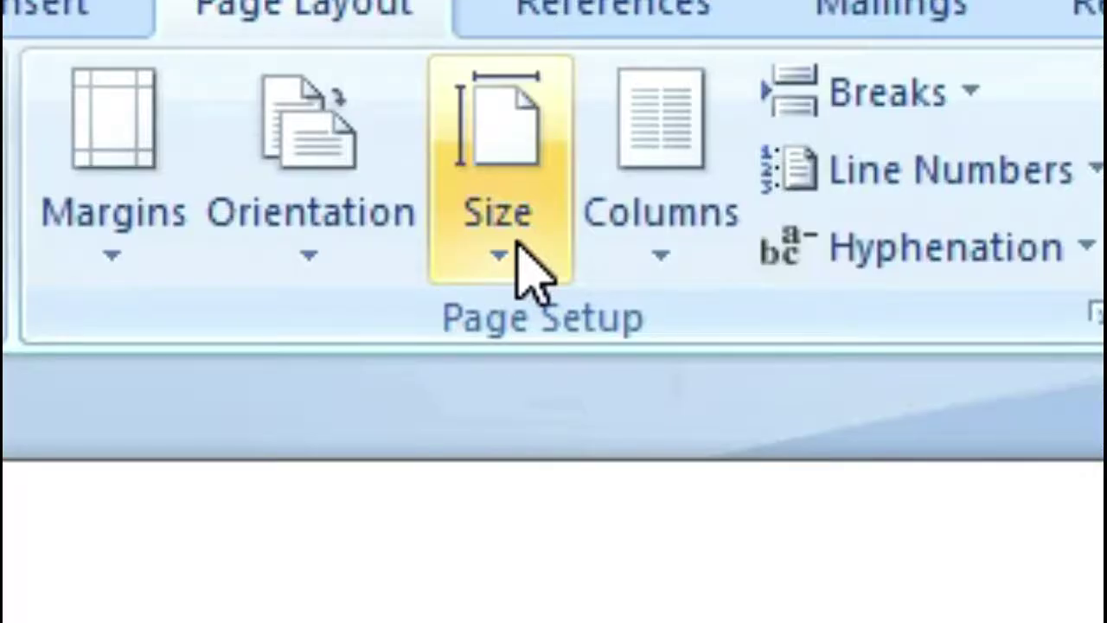
{"action": "left_click", "coordinate": [217, 88]}
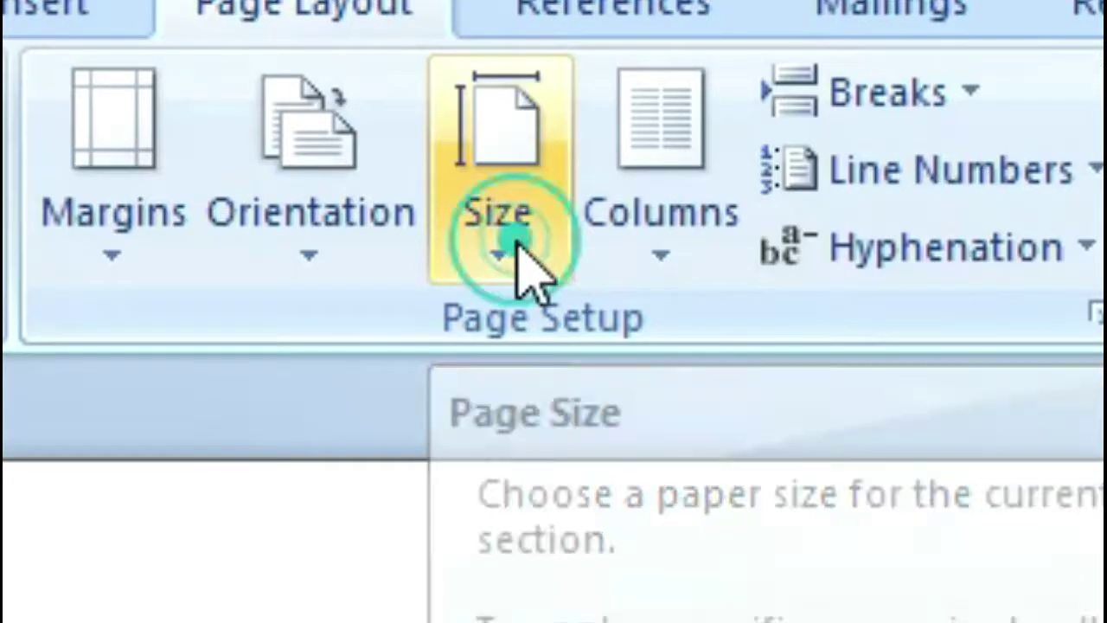
{"action": "left_click", "coordinate": [517, 242]}
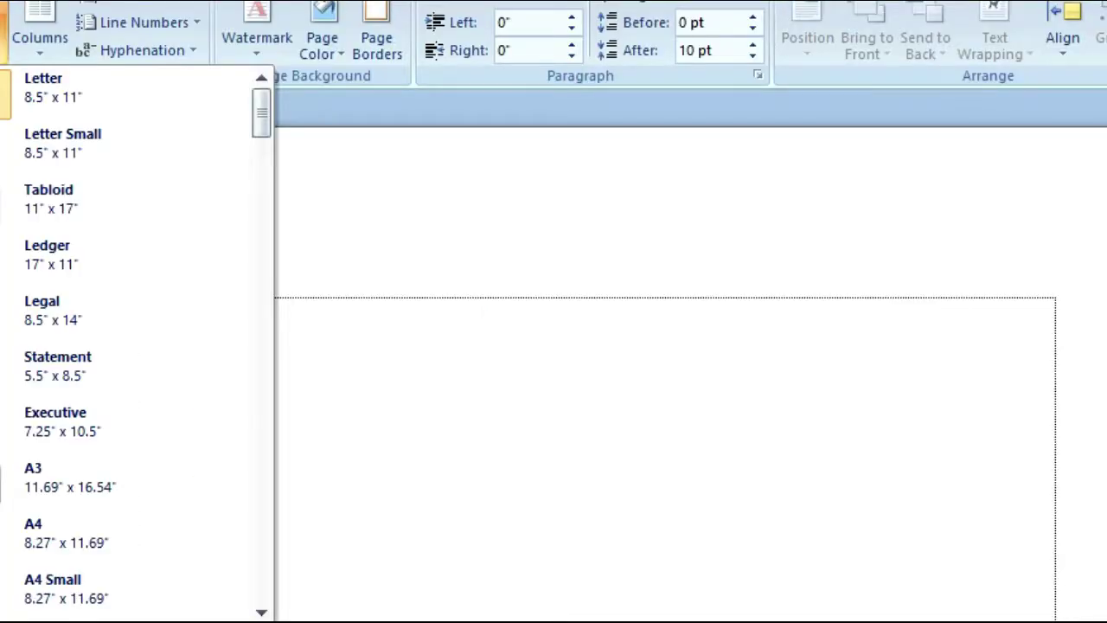
{"action": "key", "text": "Escape"}
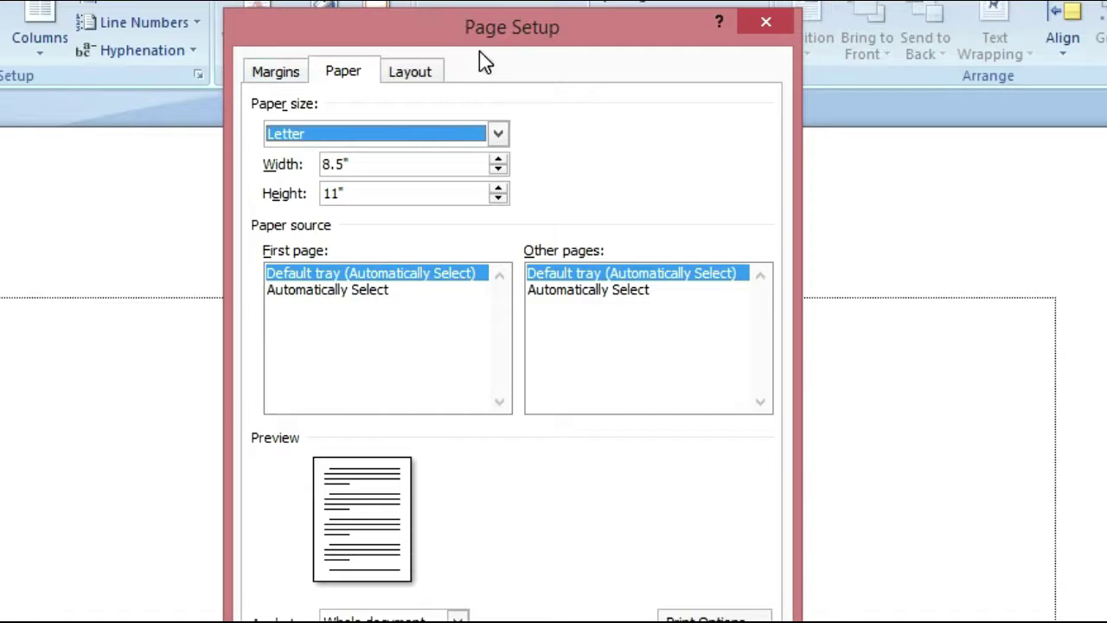
{"action": "left_click", "coordinate": [294, 75]}
{"action": "left_click", "coordinate": [342, 77]}
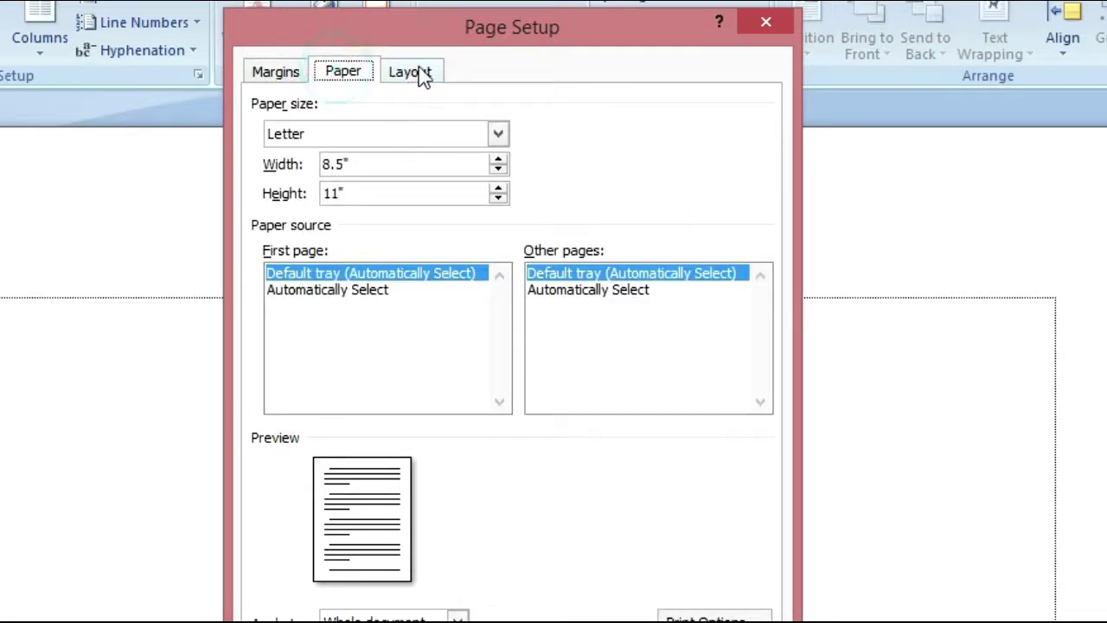
{"action": "left_click", "coordinate": [420, 75]}
{"action": "left_click", "coordinate": [338, 74]}
{"action": "left_click", "coordinate": [499, 133]}
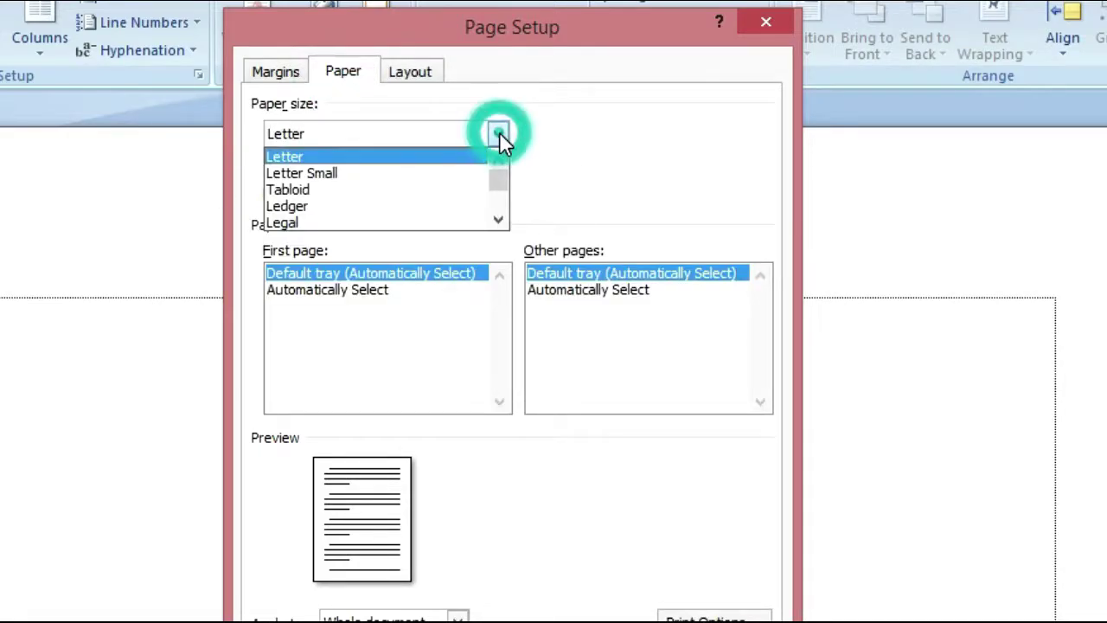
{"action": "left_click", "coordinate": [616, 132]}
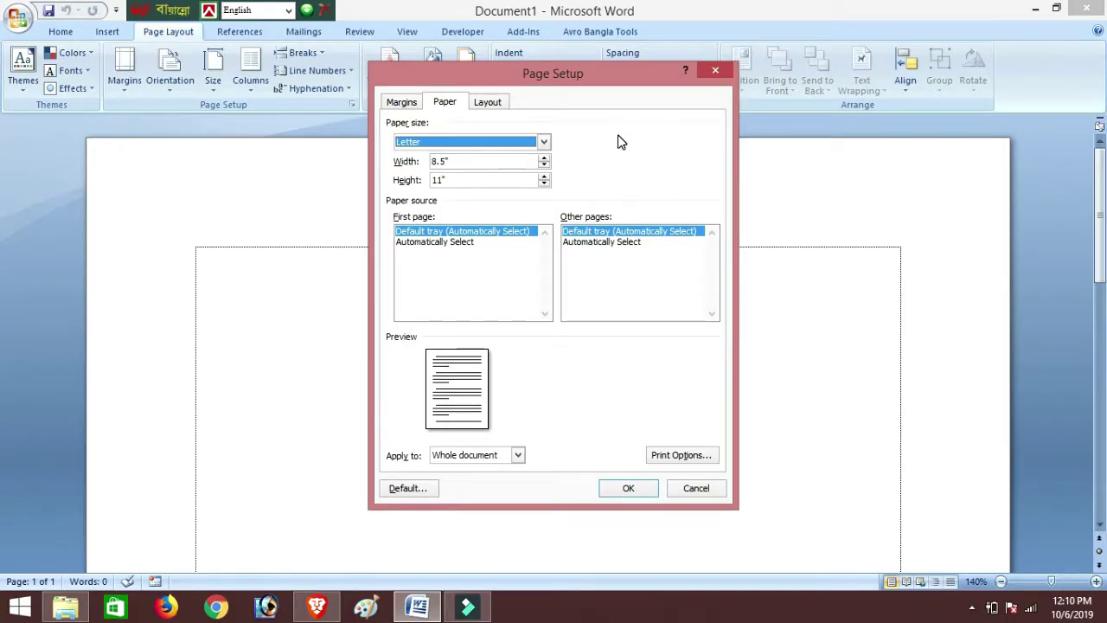
{"action": "left_click", "coordinate": [715, 71]}
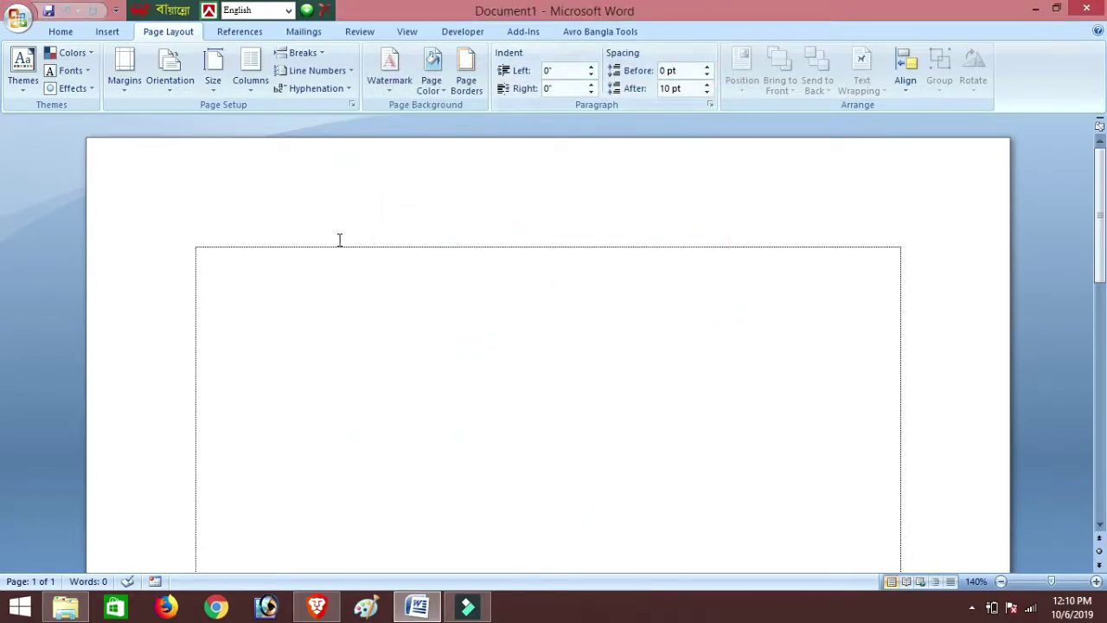
Step: Browse orientation, paper sizes and the Page Setup dialog without changes, then list the margin presets
{"action": "left_click", "coordinate": [169, 89]}
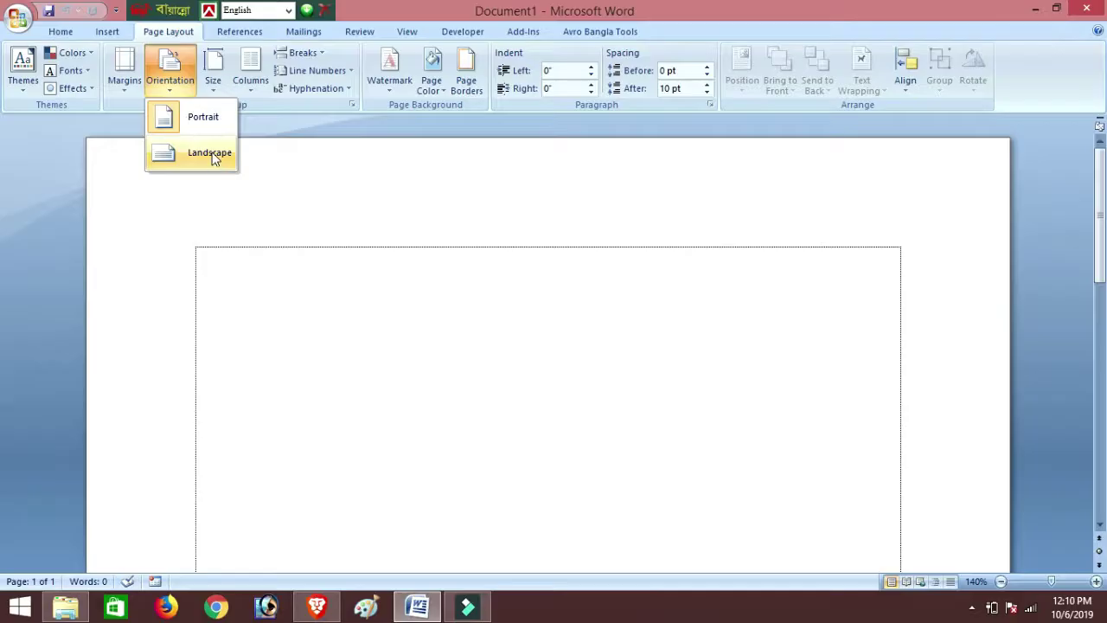
{"action": "left_click", "coordinate": [216, 89]}
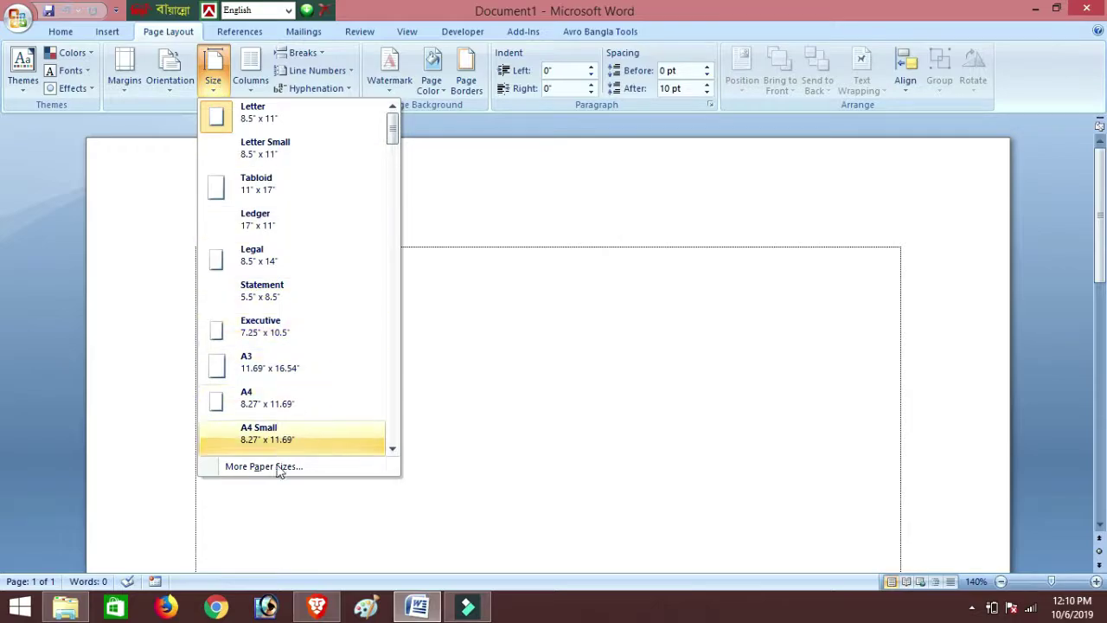
{"action": "left_click", "coordinate": [281, 468]}
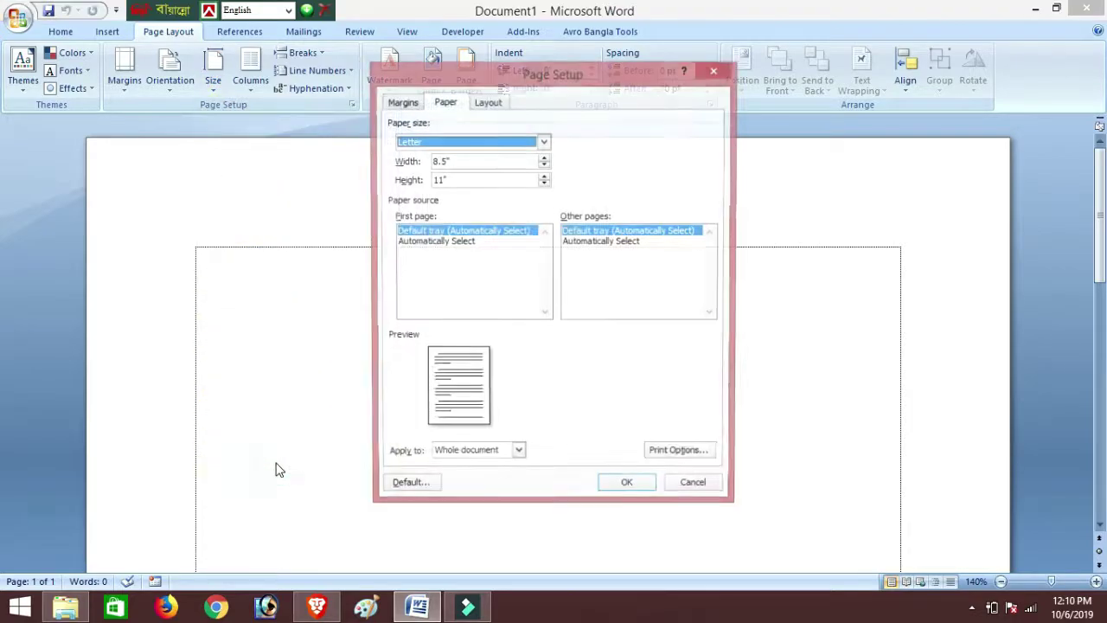
{"action": "left_click", "coordinate": [391, 104]}
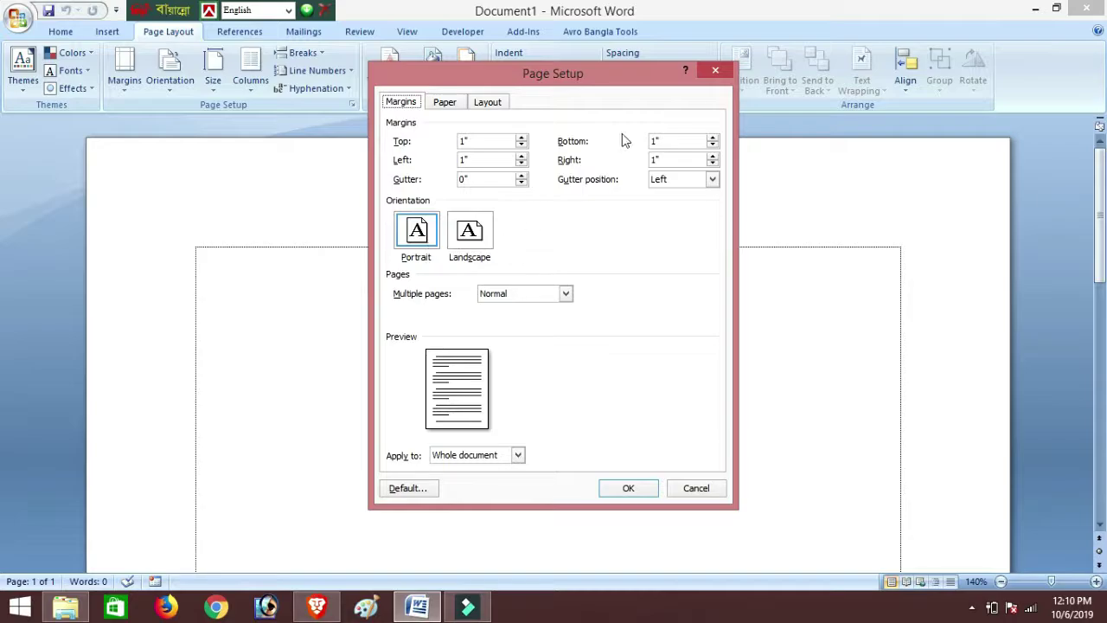
{"action": "left_click", "coordinate": [719, 71]}
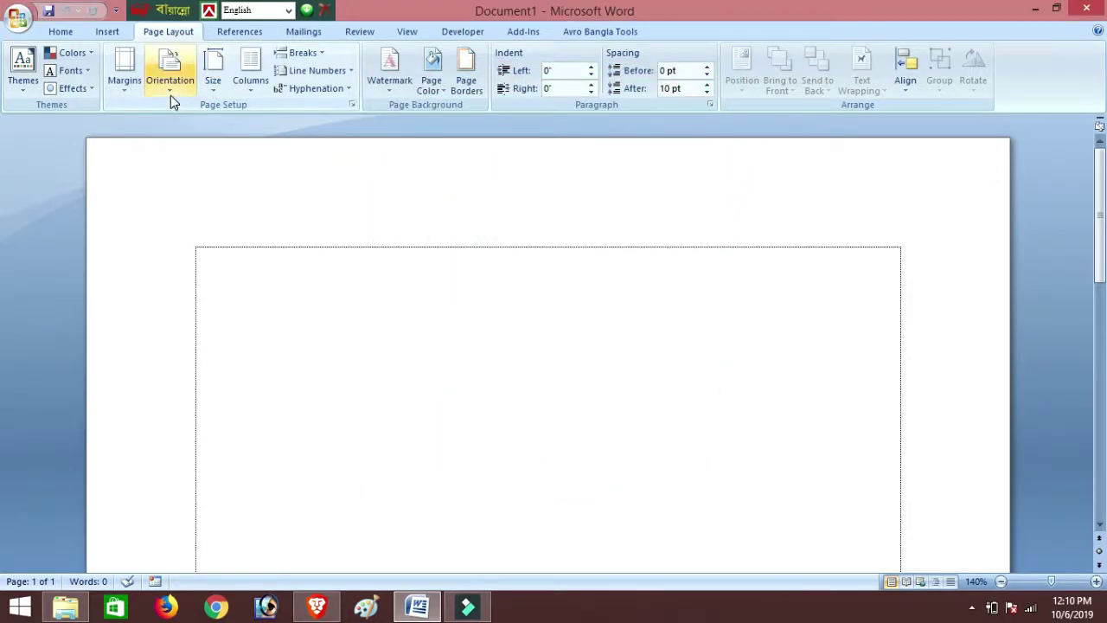
{"action": "left_click", "coordinate": [170, 94]}
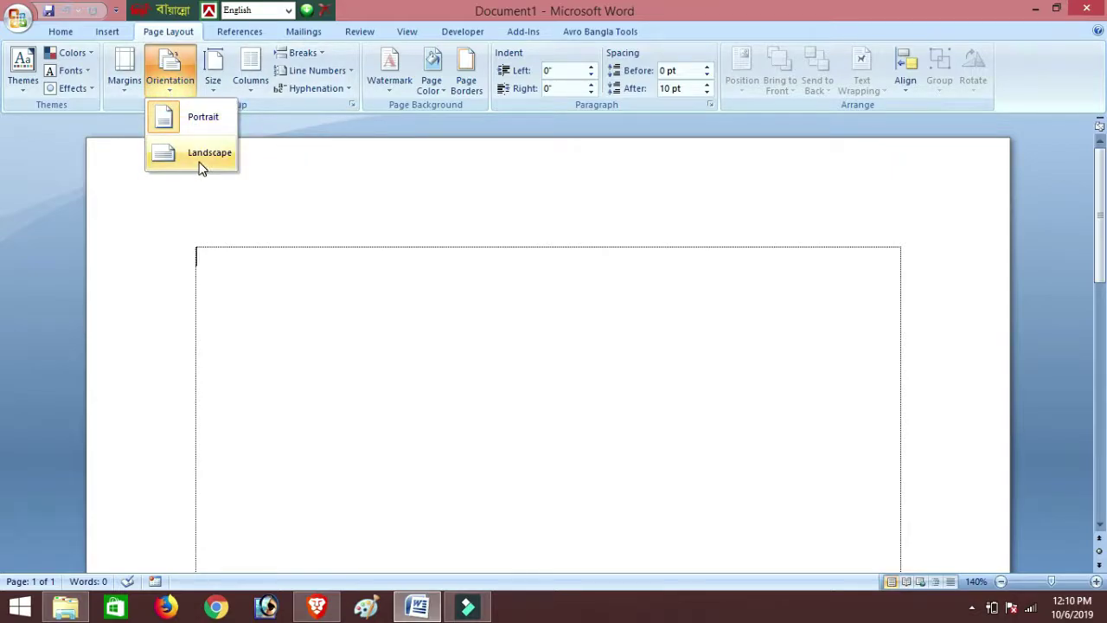
{"action": "left_click", "coordinate": [123, 83]}
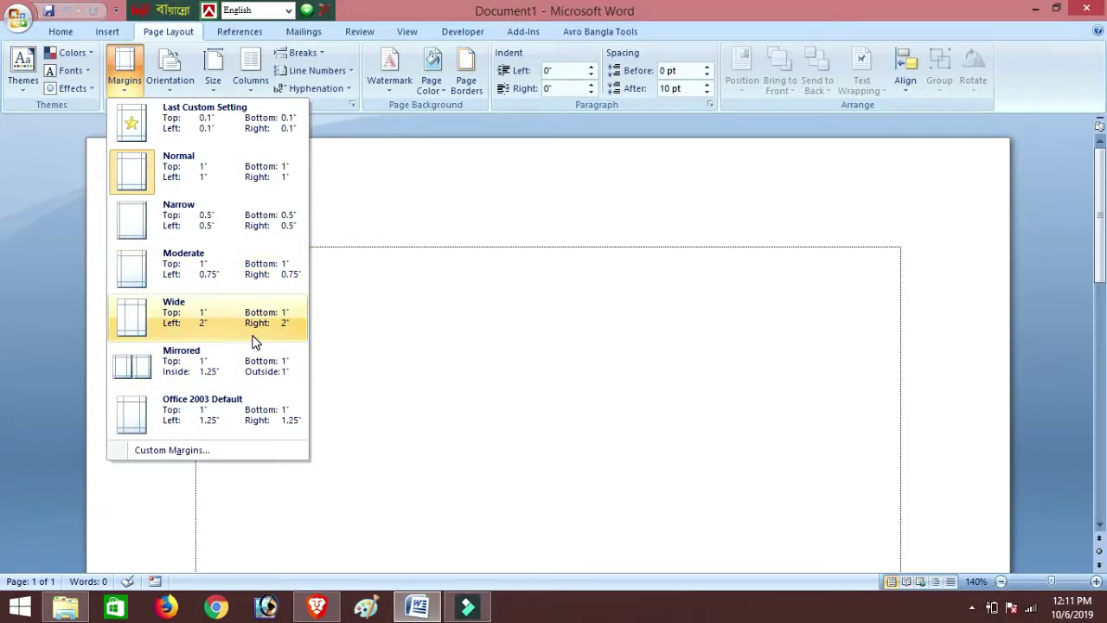
Step: Open Custom Margins in Page Setup and close it, leaving the 1-inch margins unchanged
{"action": "left_click", "coordinate": [191, 457]}
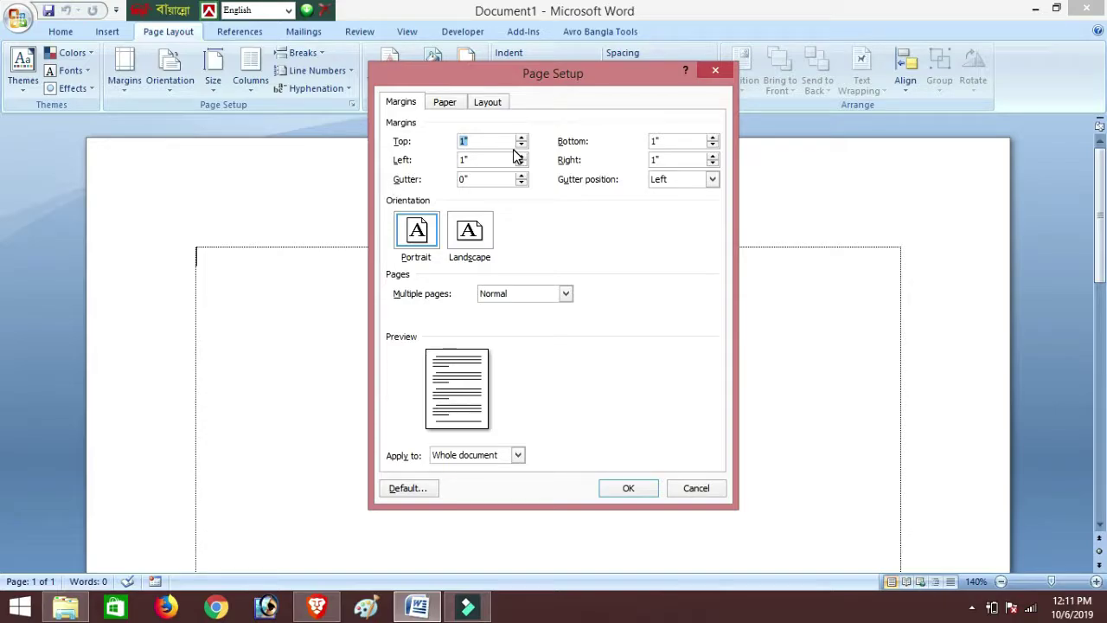
{"action": "left_click", "coordinate": [715, 70]}
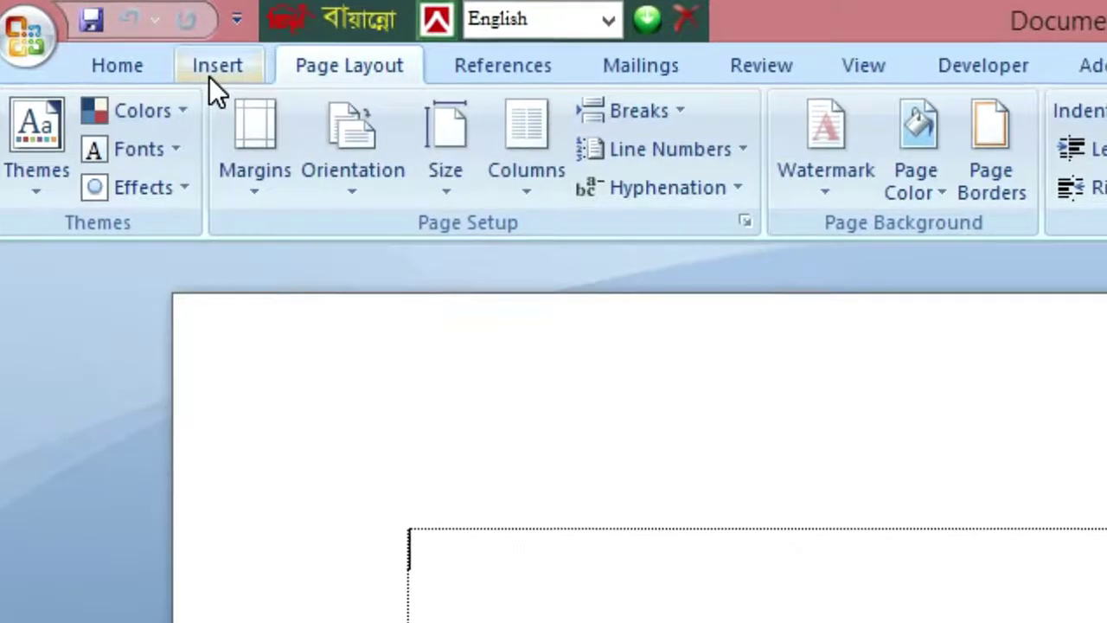
Step: Switch to the Insert commands and browse the available Shapes
{"action": "left_click", "coordinate": [106, 36]}
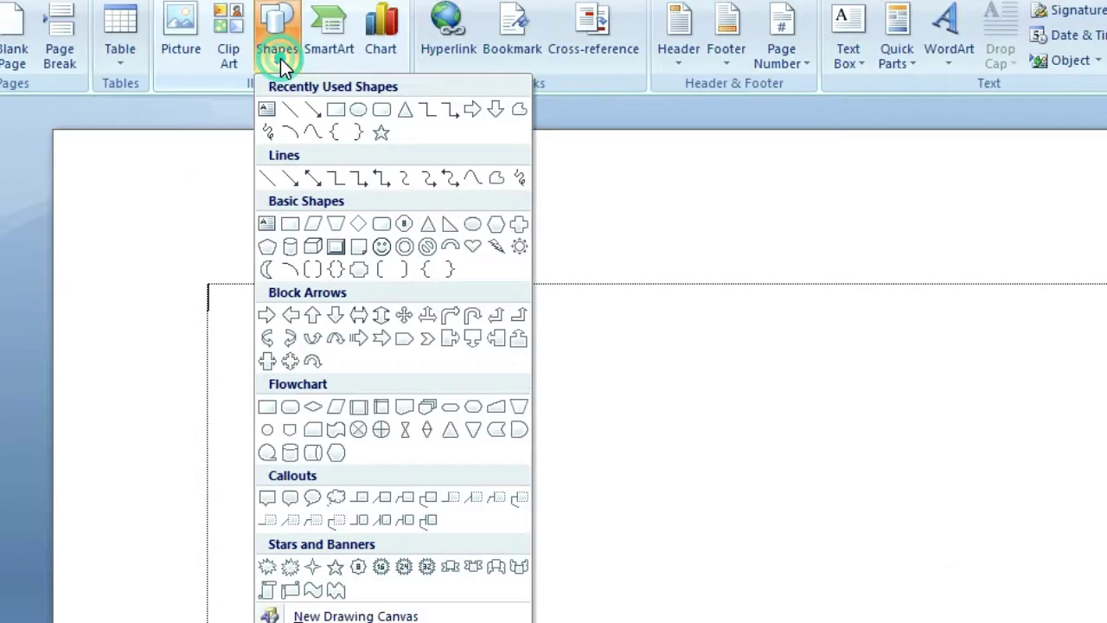
{"action": "left_click", "coordinate": [246, 84]}
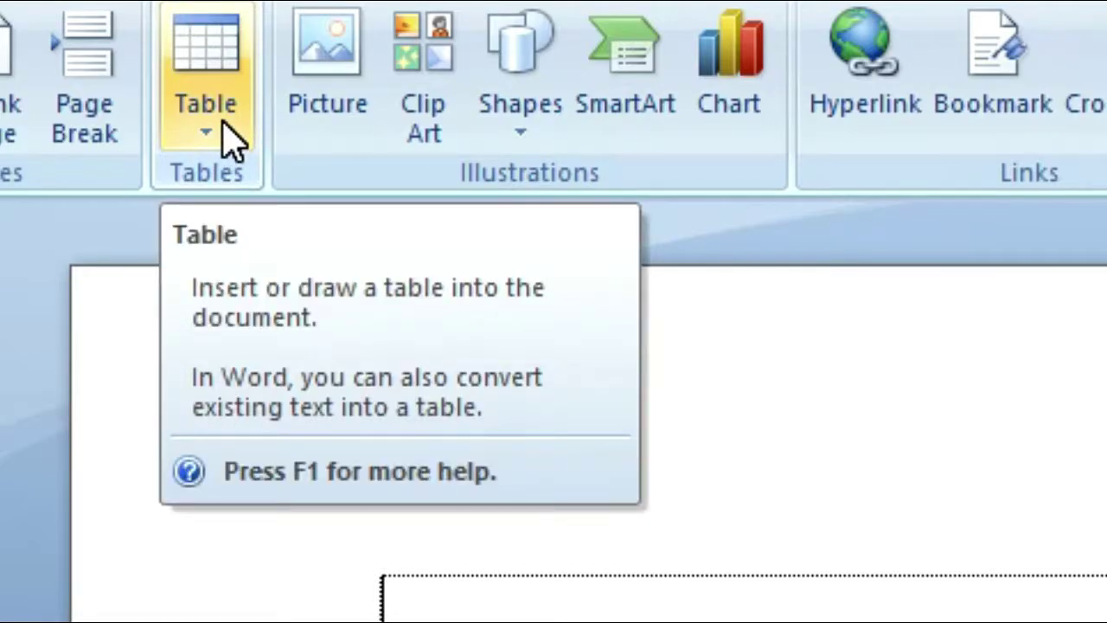
{"action": "left_click", "coordinate": [226, 136]}
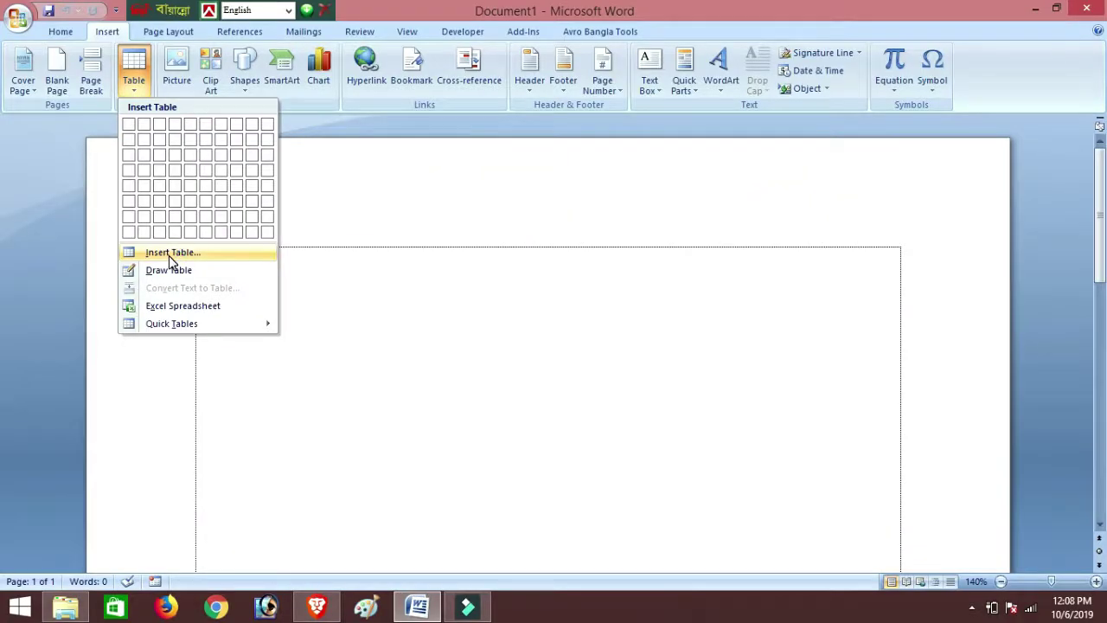
{"action": "left_click", "coordinate": [170, 259]}
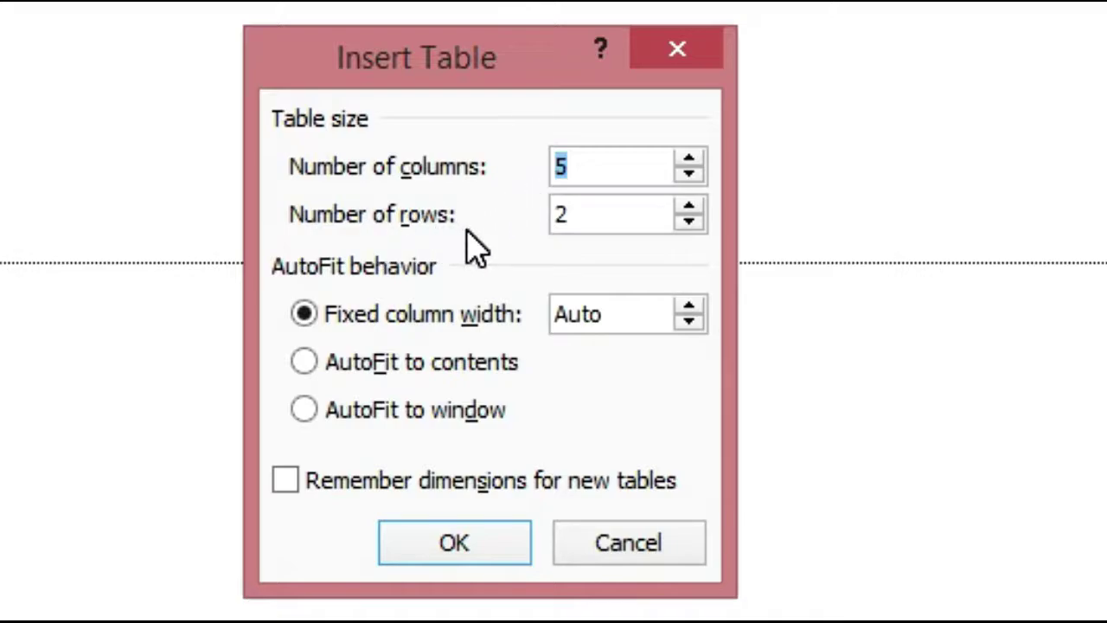
{"action": "left_click", "coordinate": [674, 62]}
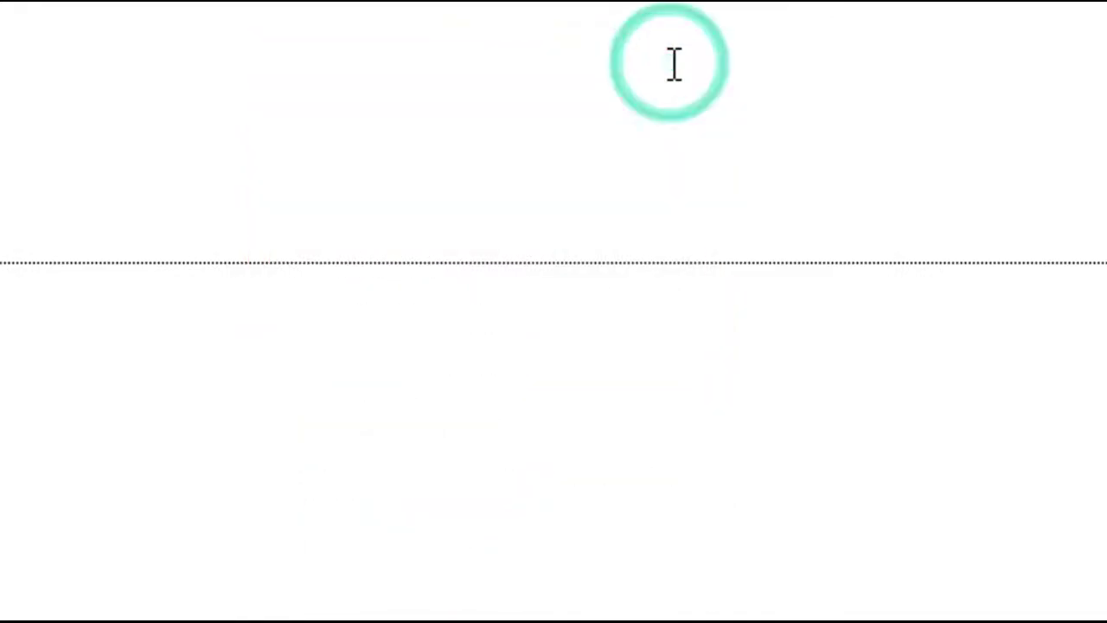